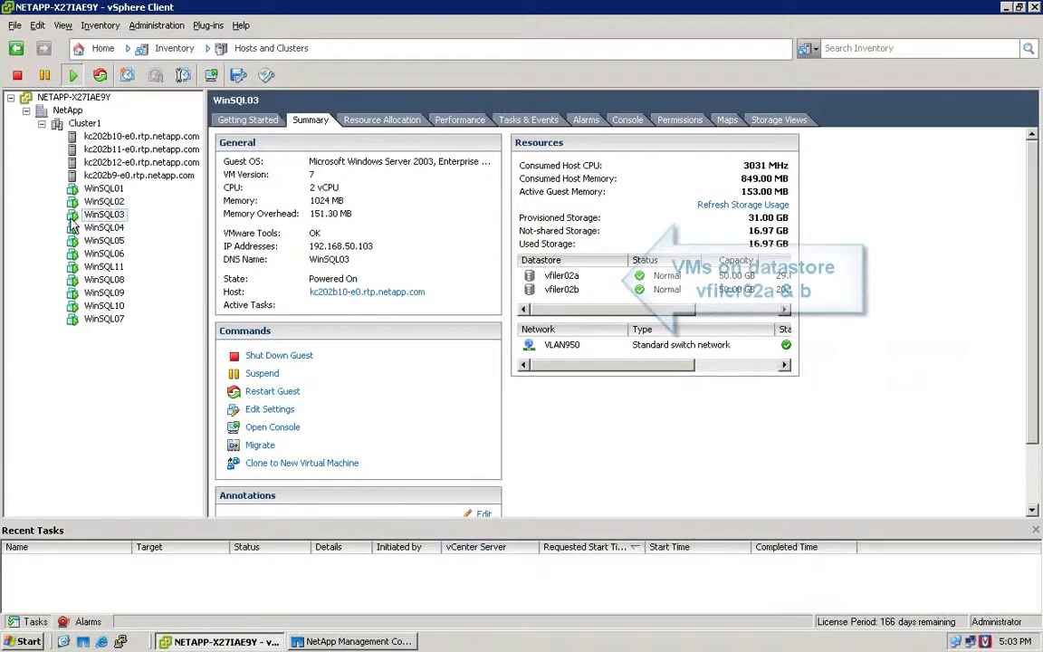
Step: Check that WinSQL04, WinSQL09, WinSQL10 and WinSQL07 use datastores vfiler02a and vfiler02b
{"action": "left_click", "coordinate": [75, 229]}
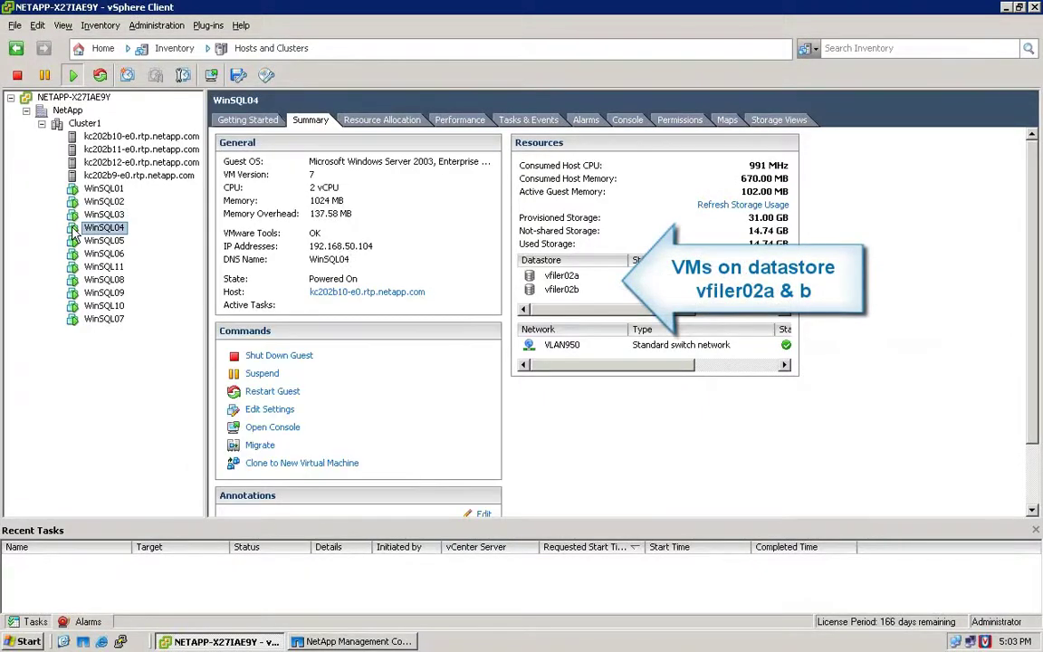
{"action": "left_click", "coordinate": [77, 293]}
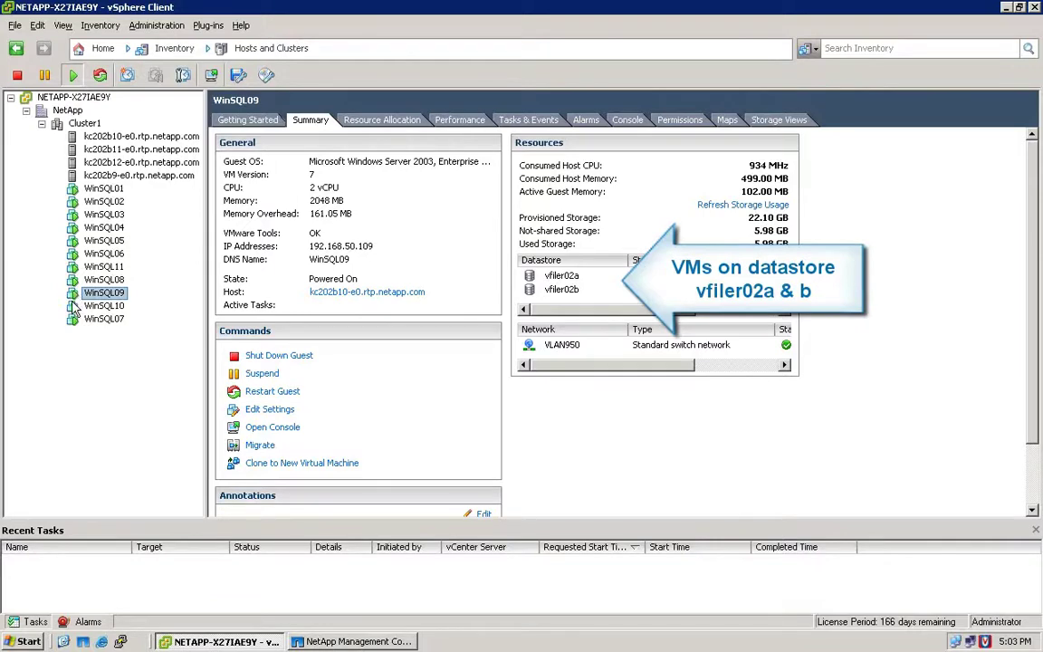
{"action": "left_click", "coordinate": [74, 307]}
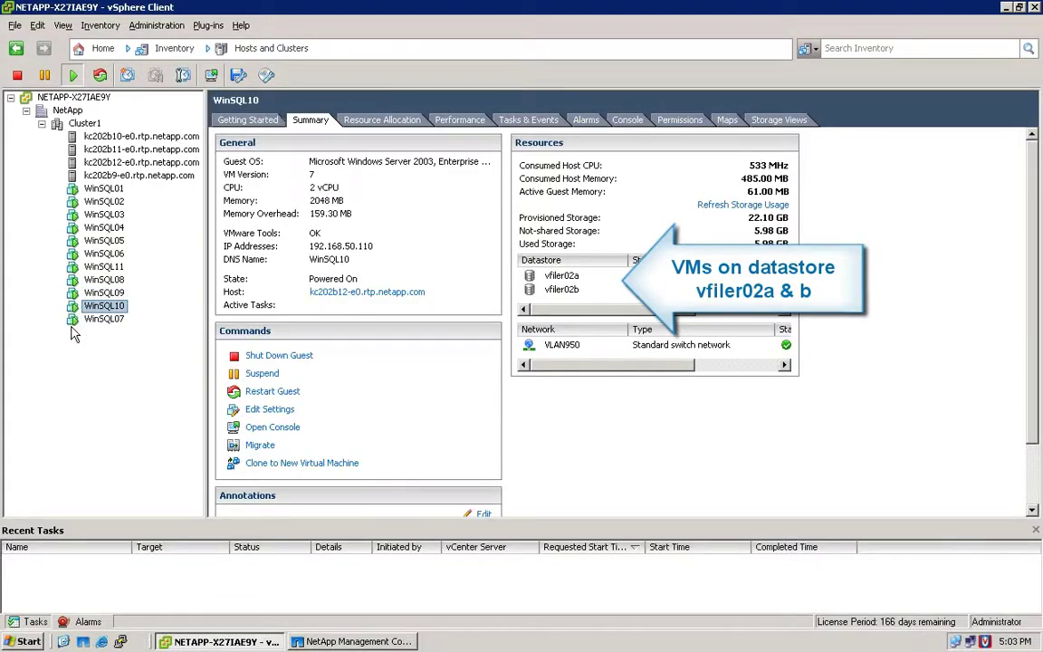
{"action": "left_click", "coordinate": [75, 322]}
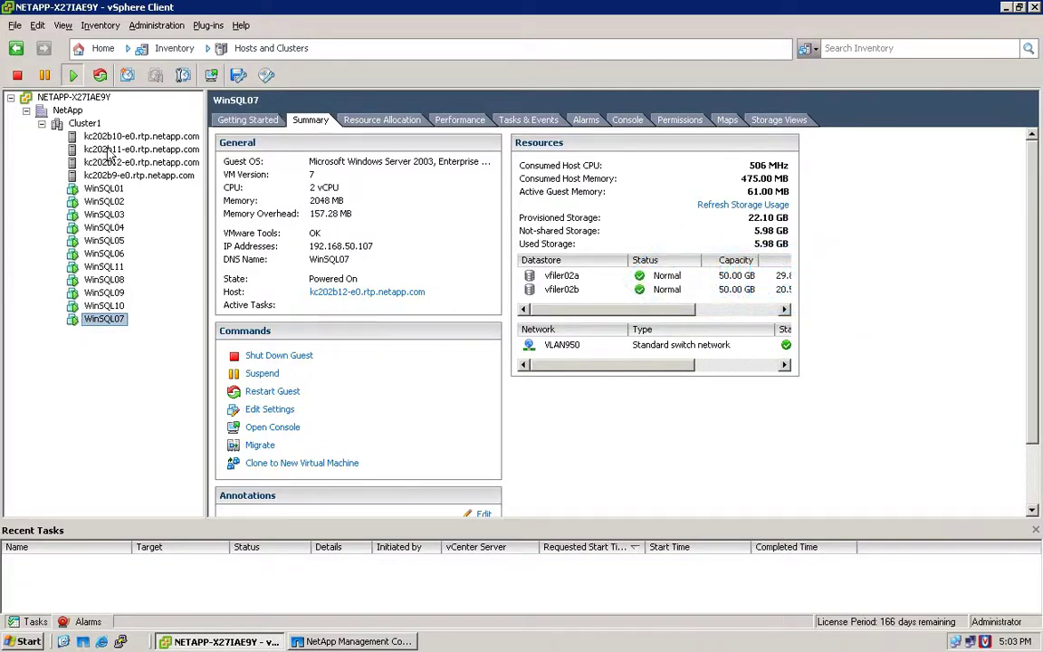
Step: List Cluster1's virtual machines and bring up the actions menu for WinSQL03
{"action": "left_click", "coordinate": [87, 125]}
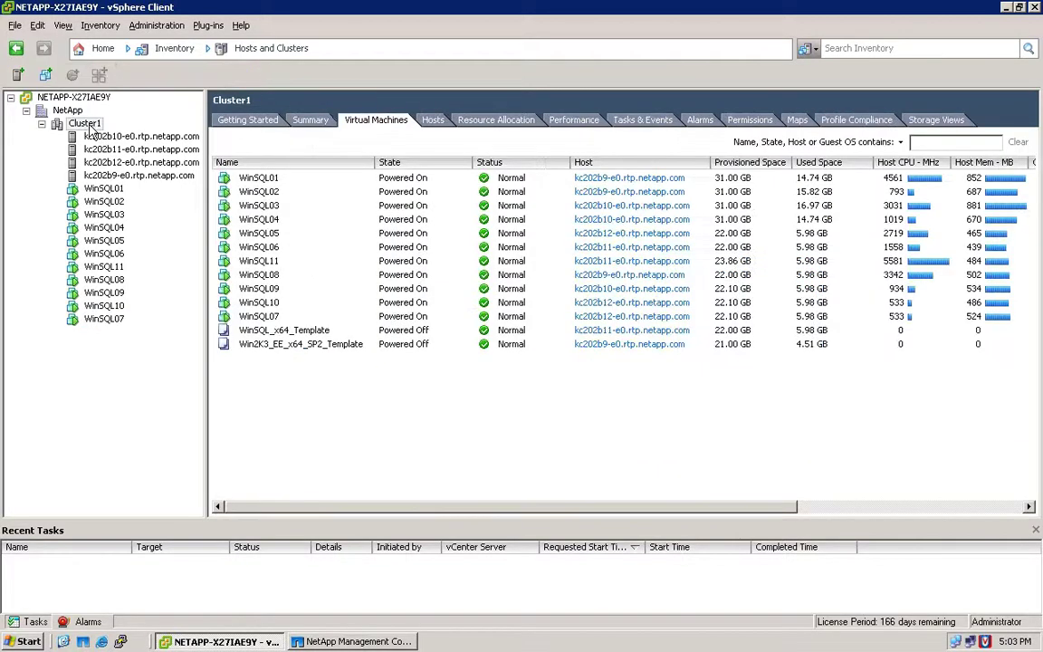
{"action": "left_click", "coordinate": [226, 205]}
{"action": "right_click", "coordinate": [246, 206]}
Step: Open WinSQL03's console and view its guest performance chart, then show NetApp's network client load graphs
{"action": "mouse_move", "coordinate": [262, 218]}
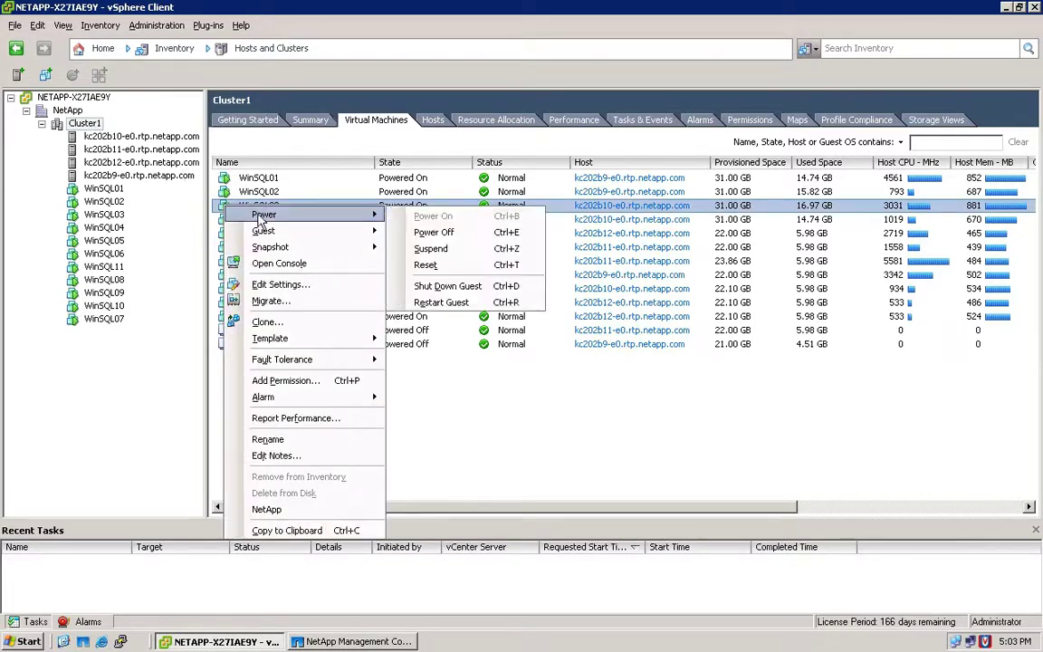
{"action": "left_click", "coordinate": [255, 263]}
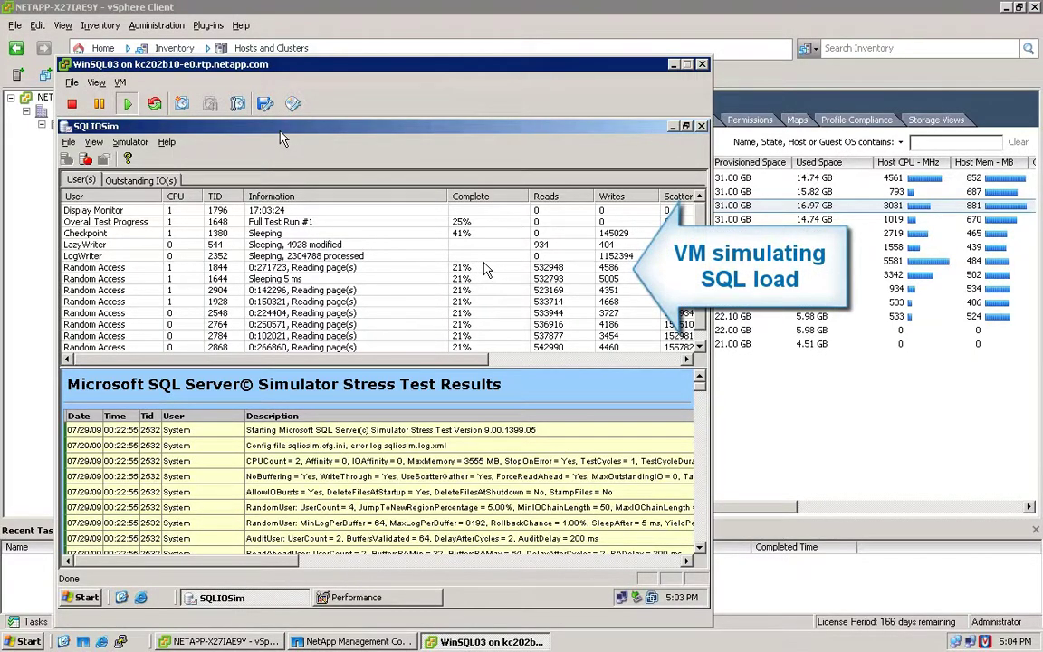
{"action": "left_click", "coordinate": [412, 598]}
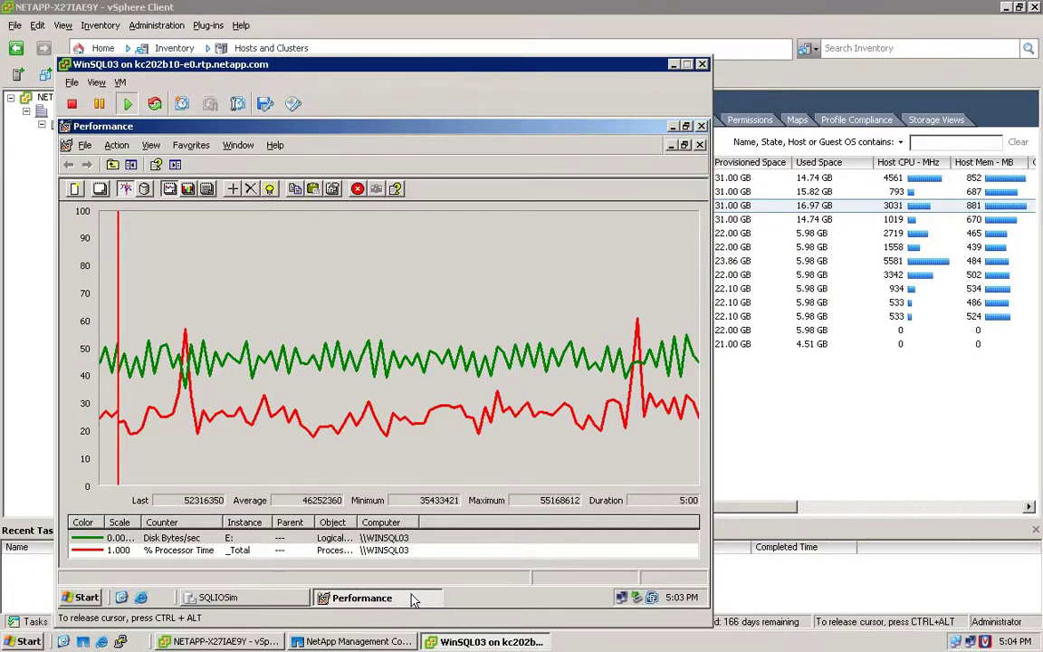
{"action": "left_click", "coordinate": [387, 641]}
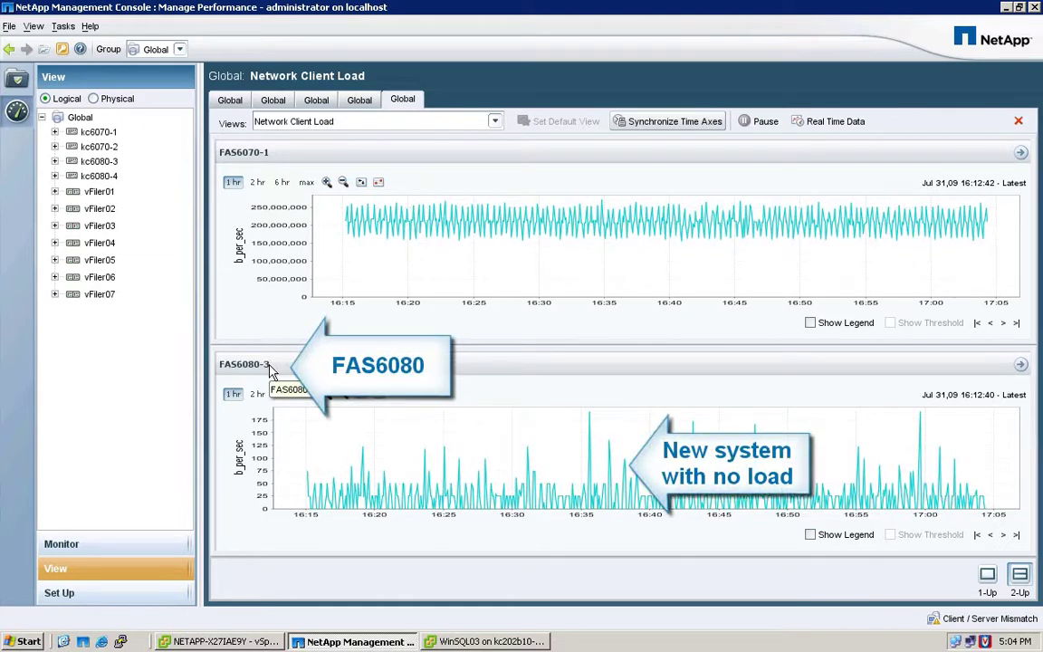
Step: Select vFiler02 under Hosts > vFiler Units and launch its migration wizard
{"action": "left_click", "coordinate": [17, 81]}
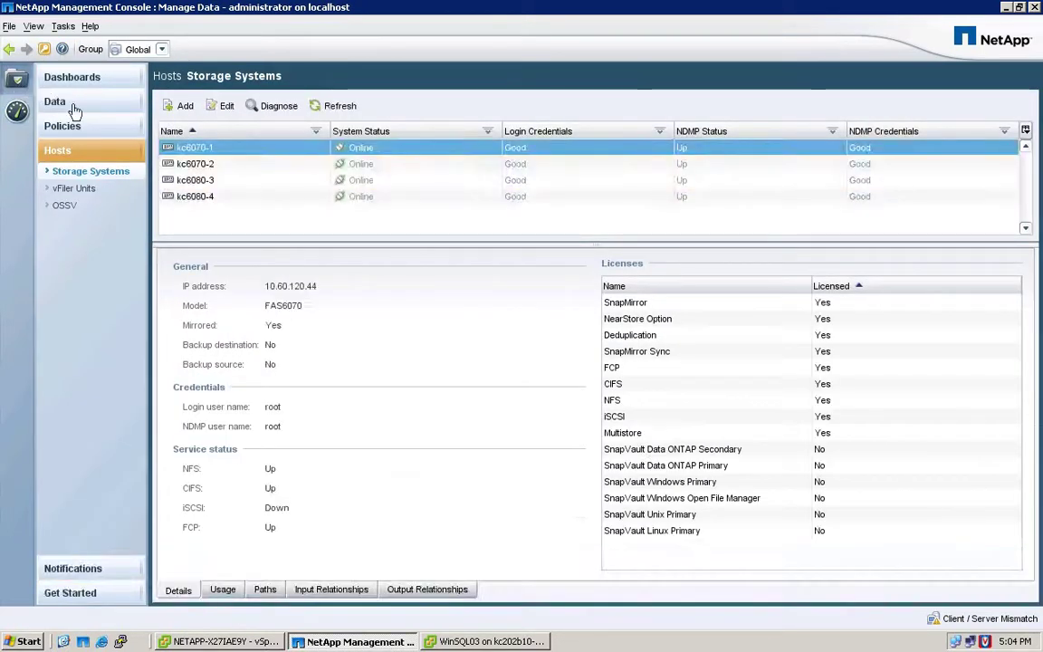
{"action": "left_click", "coordinate": [108, 189]}
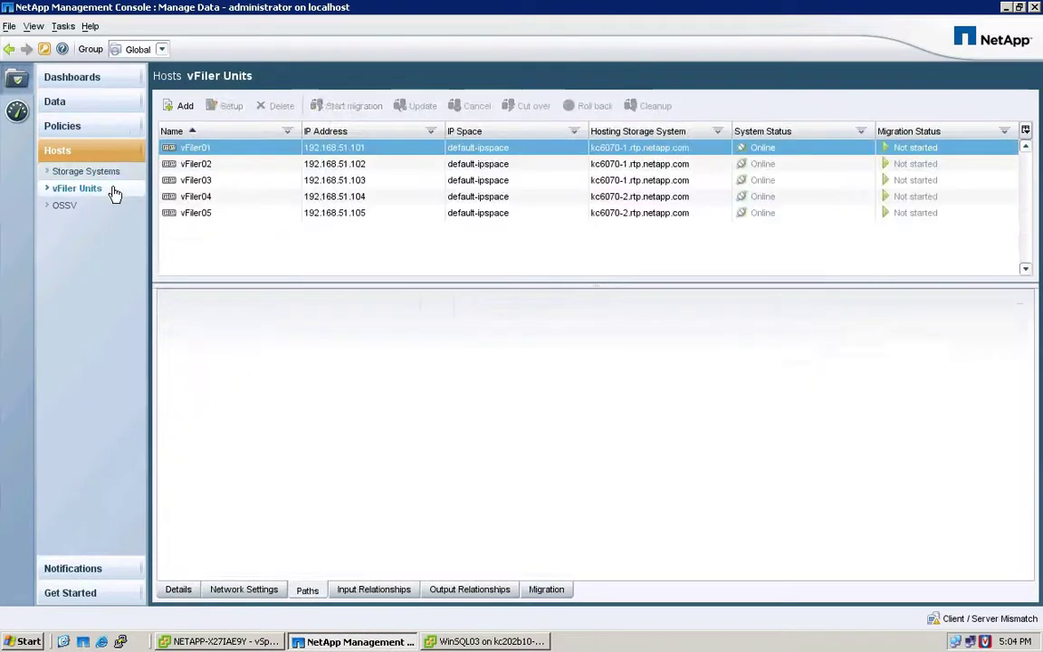
{"action": "left_click", "coordinate": [273, 165]}
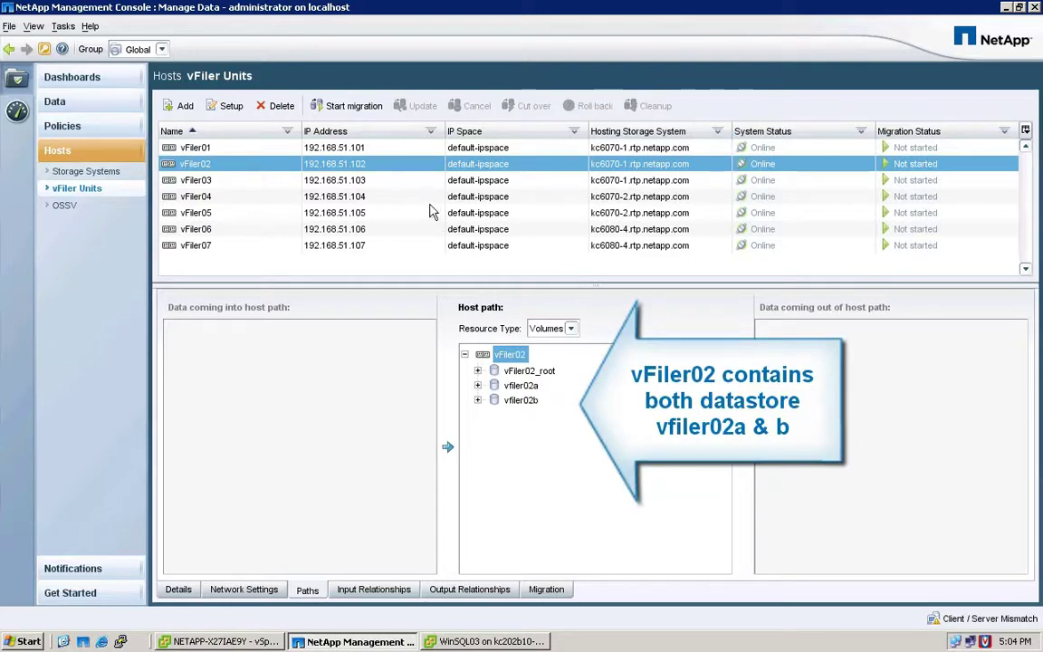
{"action": "left_click", "coordinate": [373, 110]}
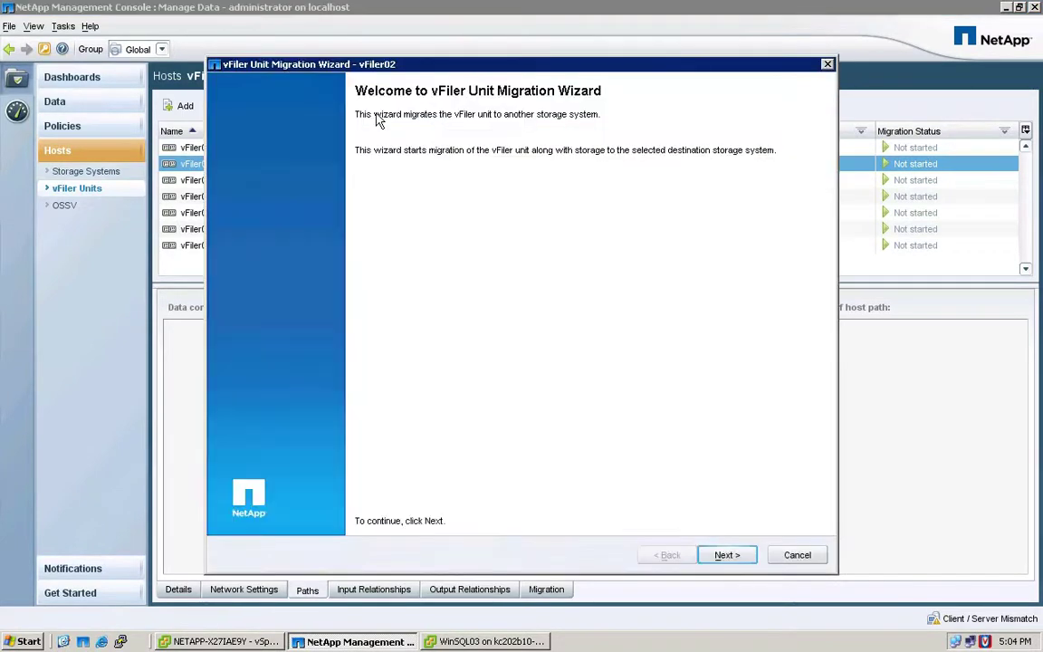
Step: Choose Online migration with kc6080-3 as the destination storage system
{"action": "left_click", "coordinate": [724, 556]}
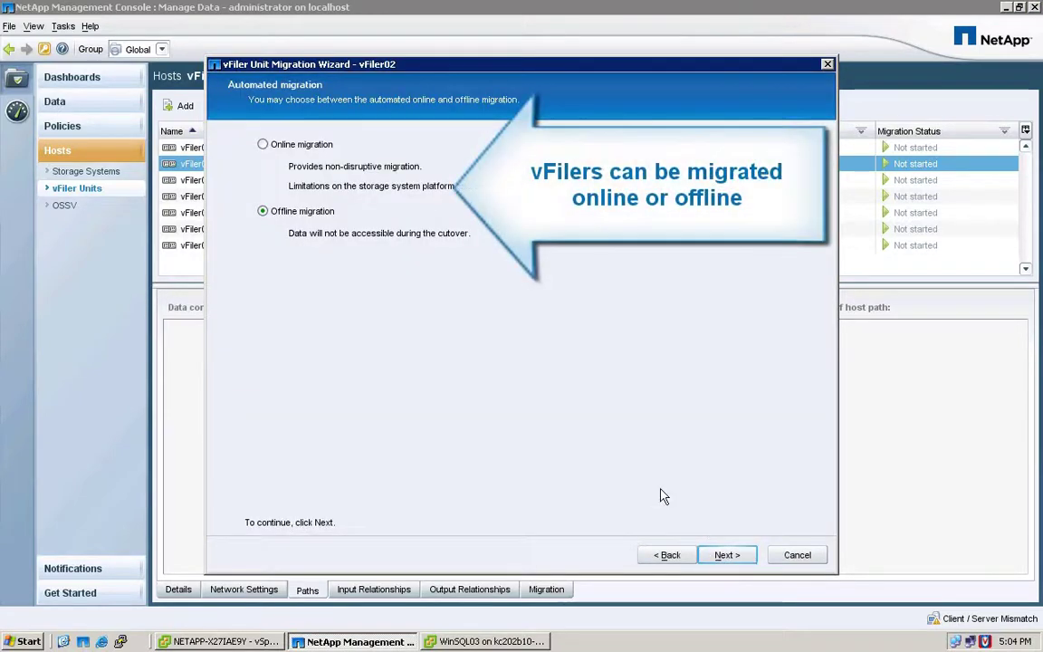
{"action": "left_click", "coordinate": [262, 145]}
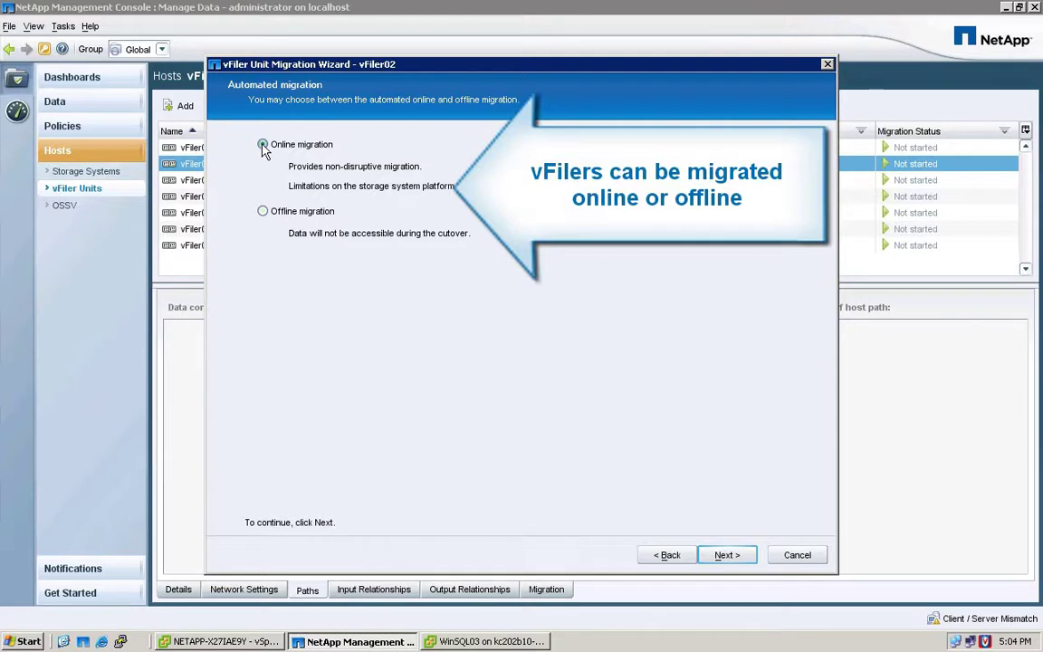
{"action": "left_click", "coordinate": [728, 555]}
{"action": "left_click", "coordinate": [317, 229]}
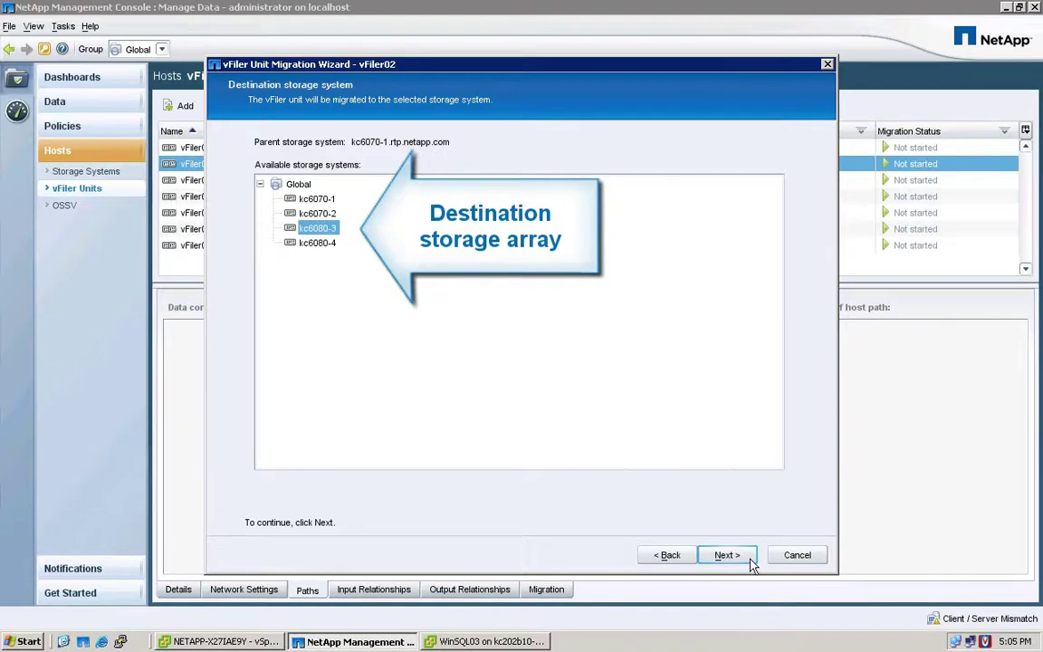
{"action": "left_click", "coordinate": [729, 555]}
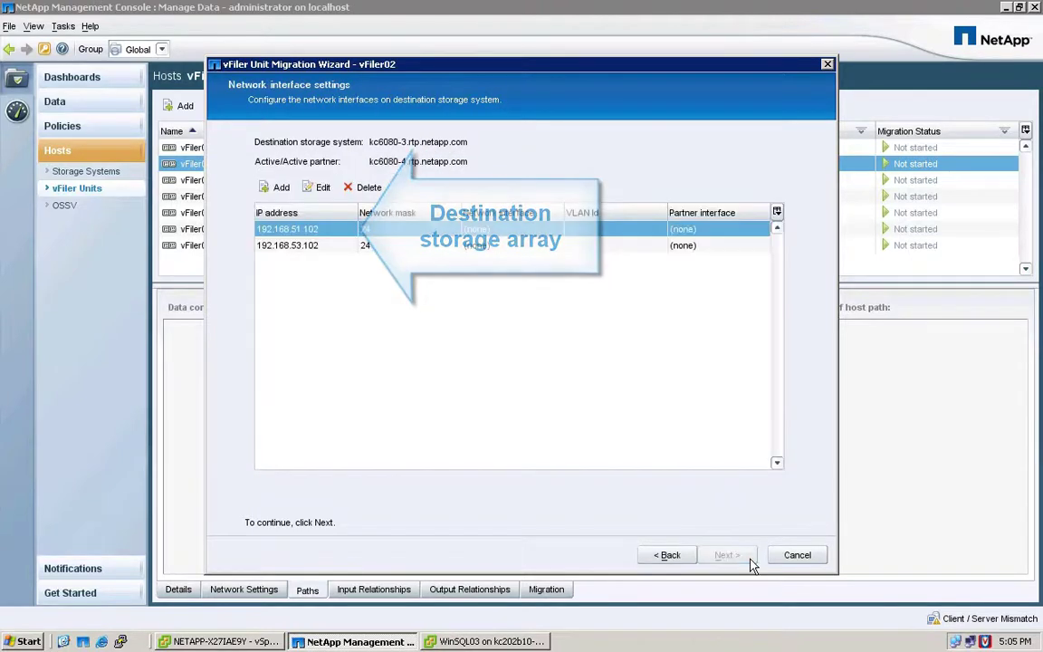
Step: Bind 192.168.51.102 to the vif0 [default-ipspace] network interface
{"action": "left_click", "coordinate": [323, 190]}
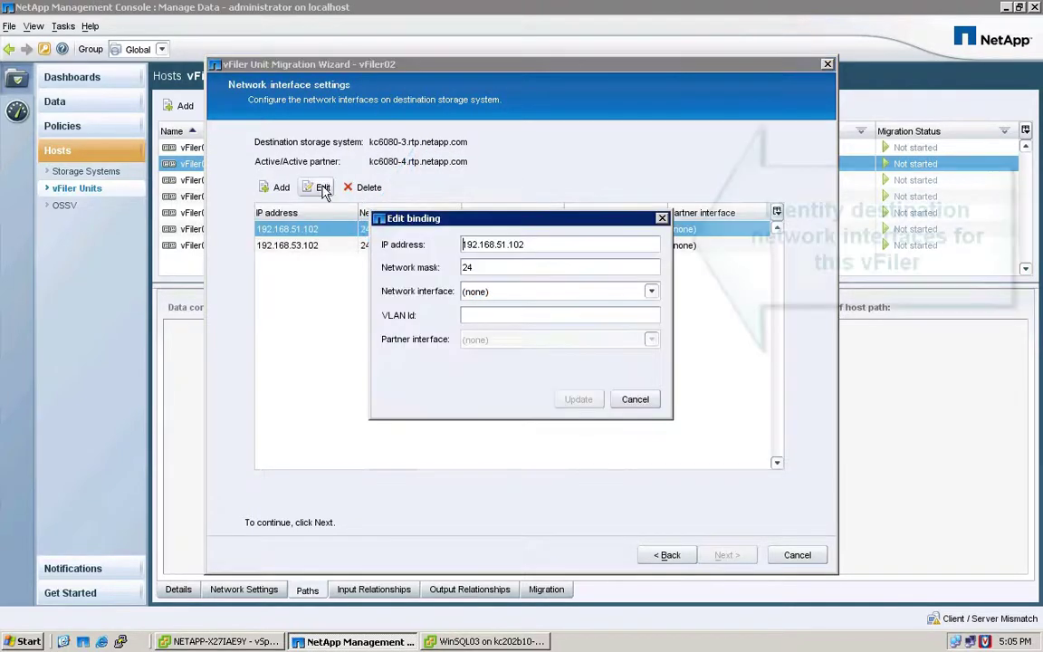
{"action": "left_click", "coordinate": [650, 292]}
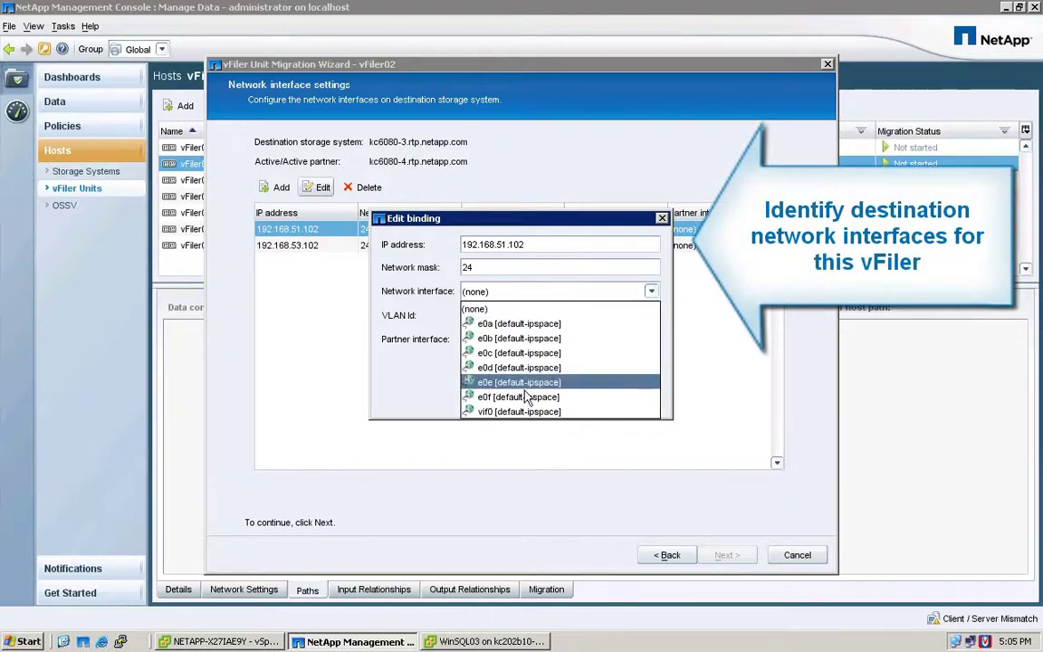
{"action": "left_click", "coordinate": [532, 412]}
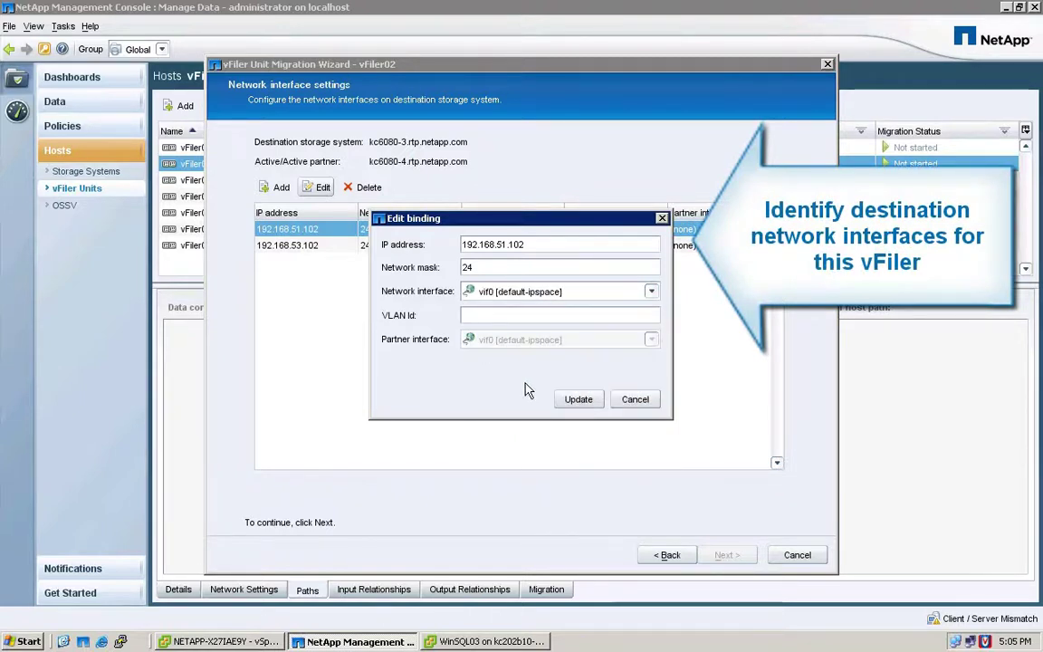
{"action": "left_click", "coordinate": [599, 401]}
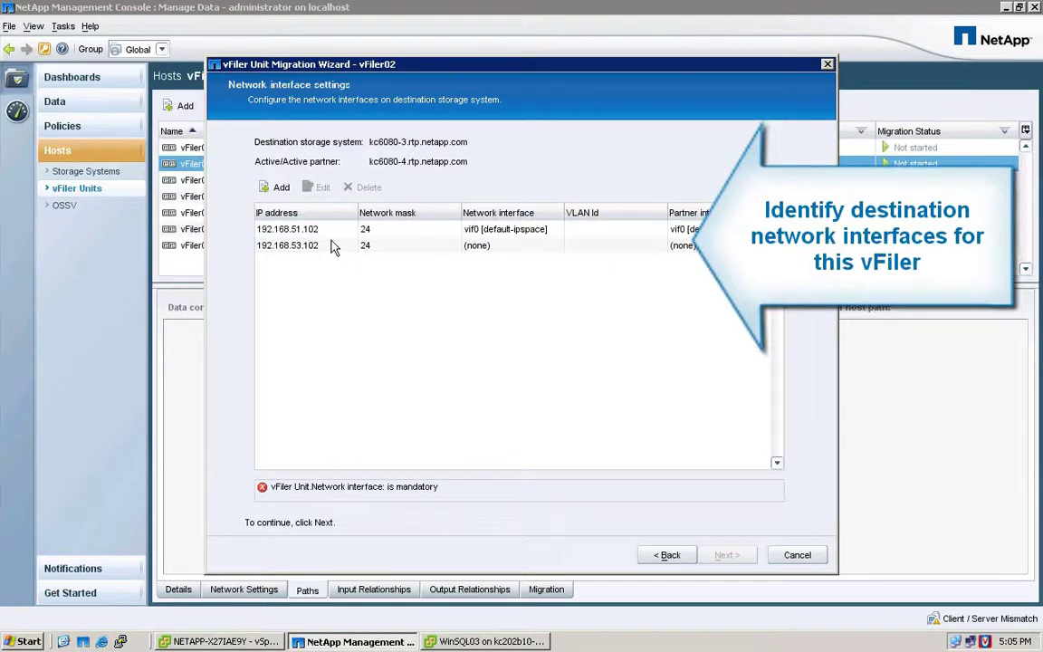
Step: Bind 192.168.53.102 to the vif0 [default-ipspace] network interface as well
{"action": "left_click", "coordinate": [332, 247]}
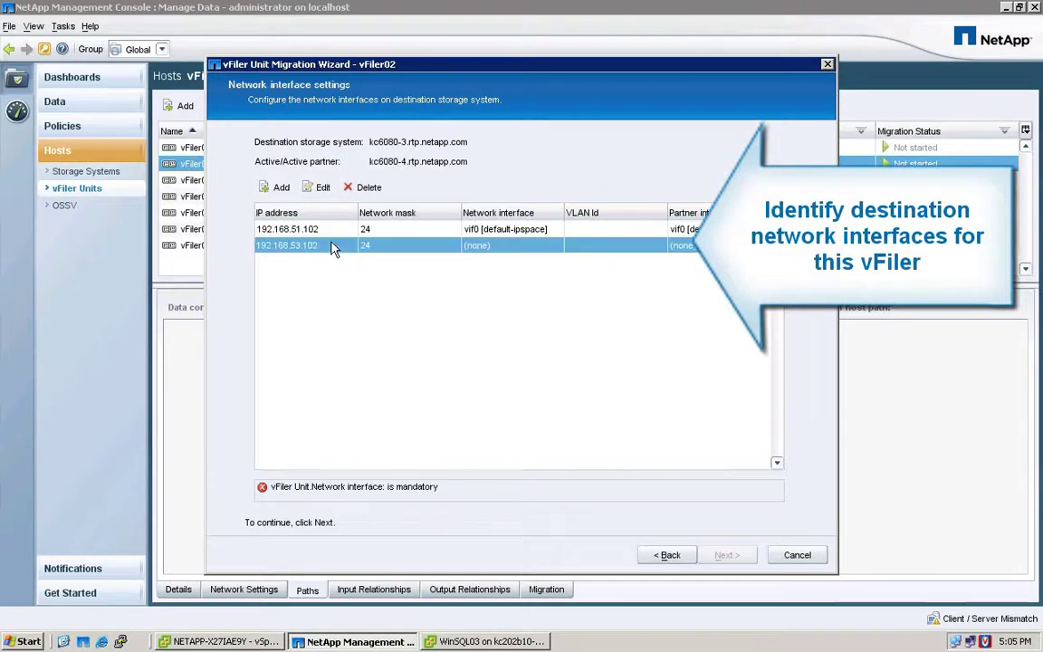
{"action": "left_click", "coordinate": [322, 188]}
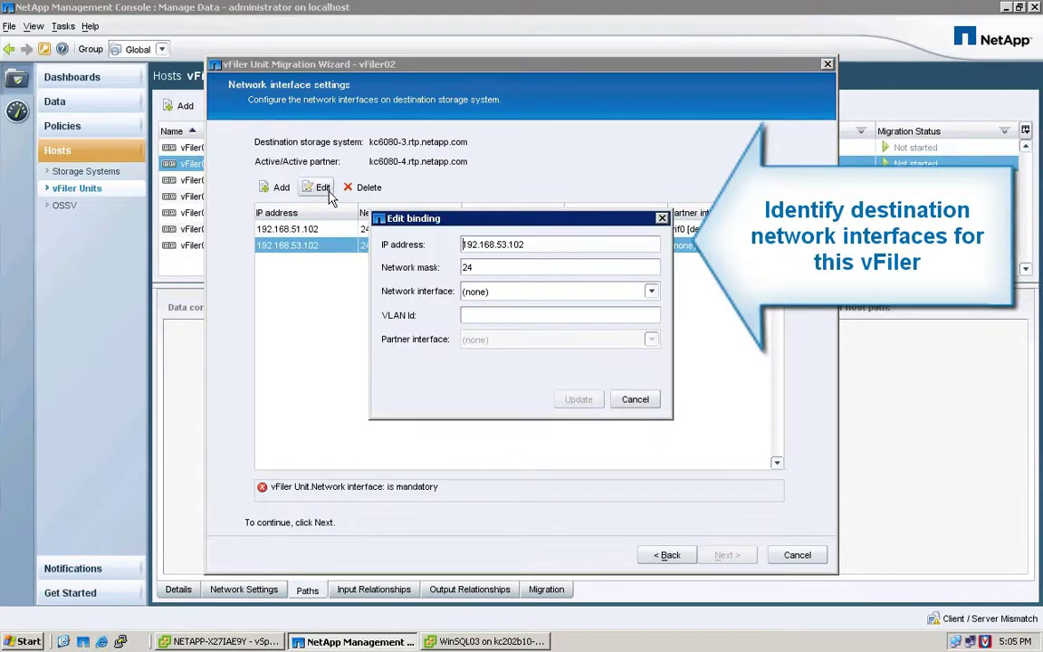
{"action": "left_click", "coordinate": [651, 291]}
{"action": "left_click", "coordinate": [554, 414]}
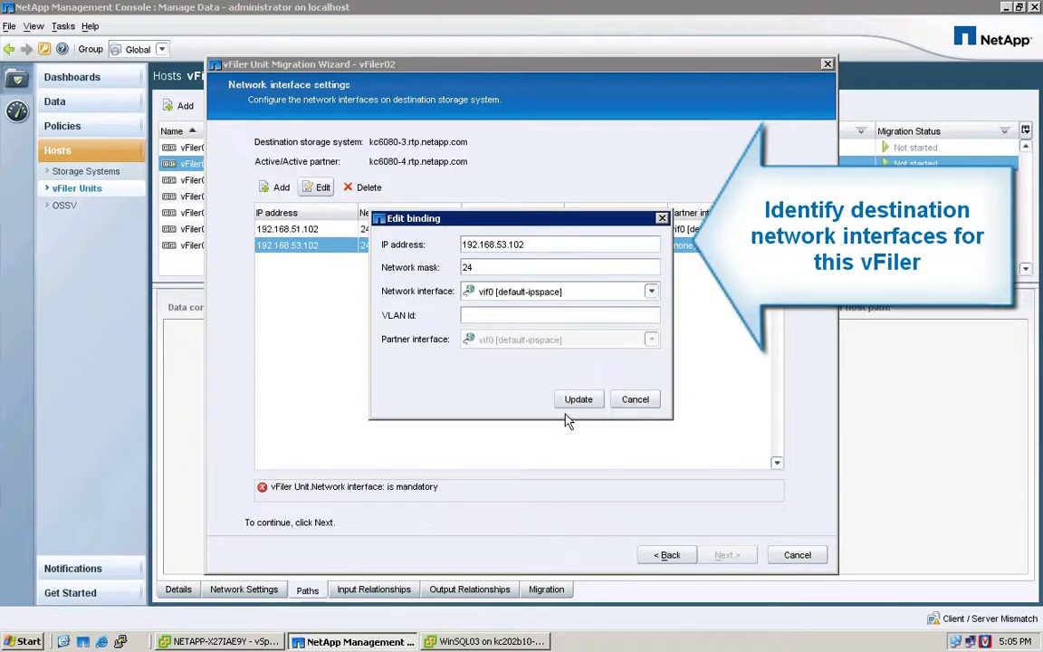
{"action": "left_click", "coordinate": [595, 406]}
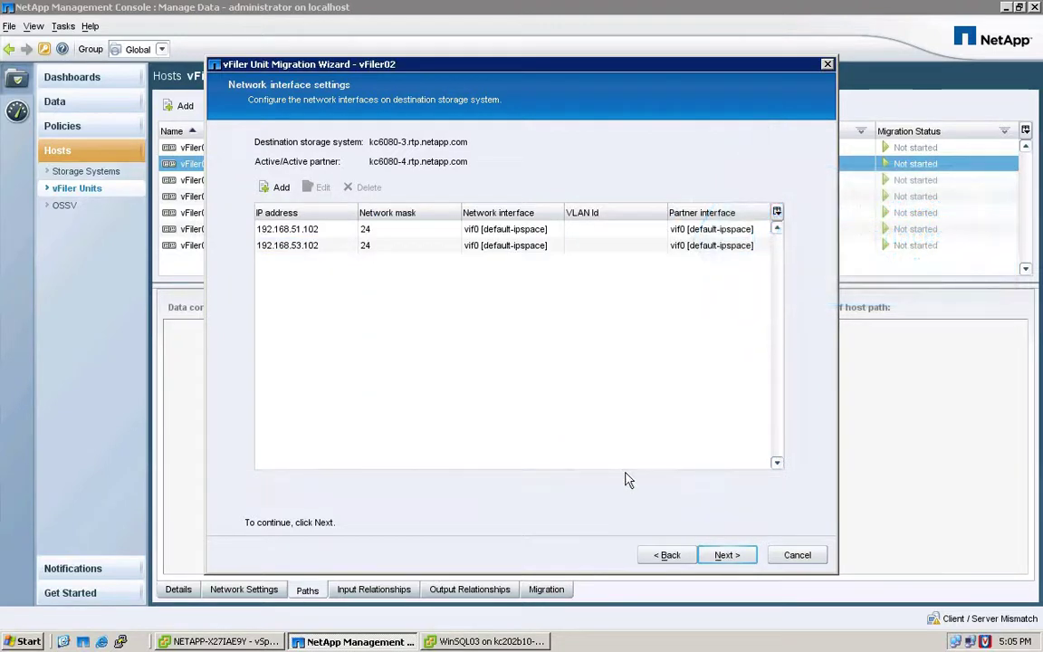
Step: Skip bandwidth limit and automatic cutover, accept the preview, and finish to start migrating vFiler02
{"action": "left_click", "coordinate": [744, 557]}
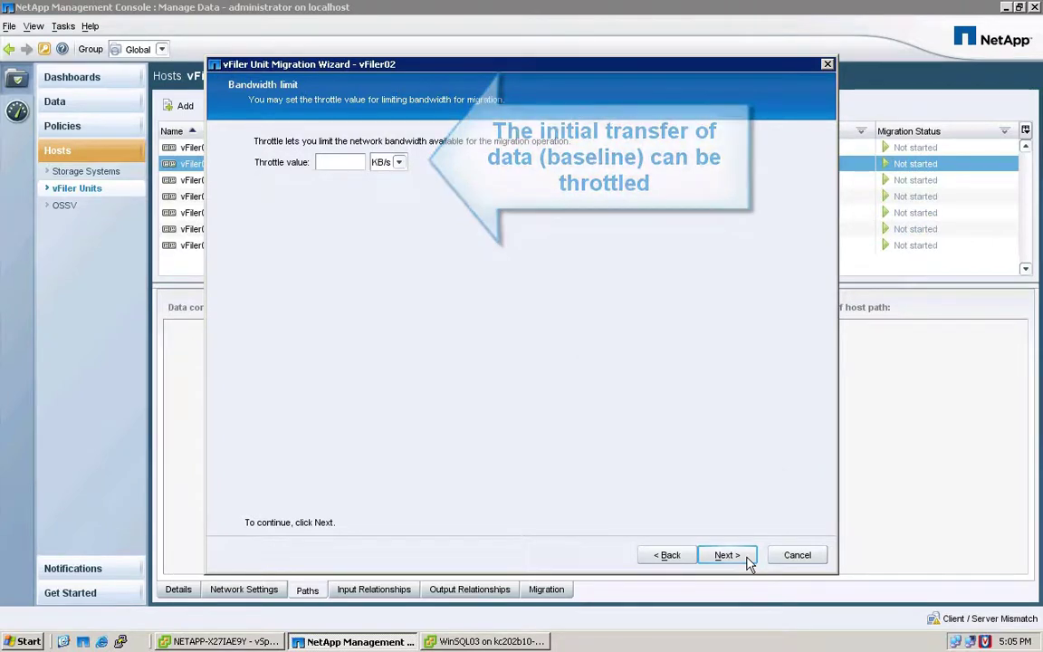
{"action": "left_click", "coordinate": [726, 555]}
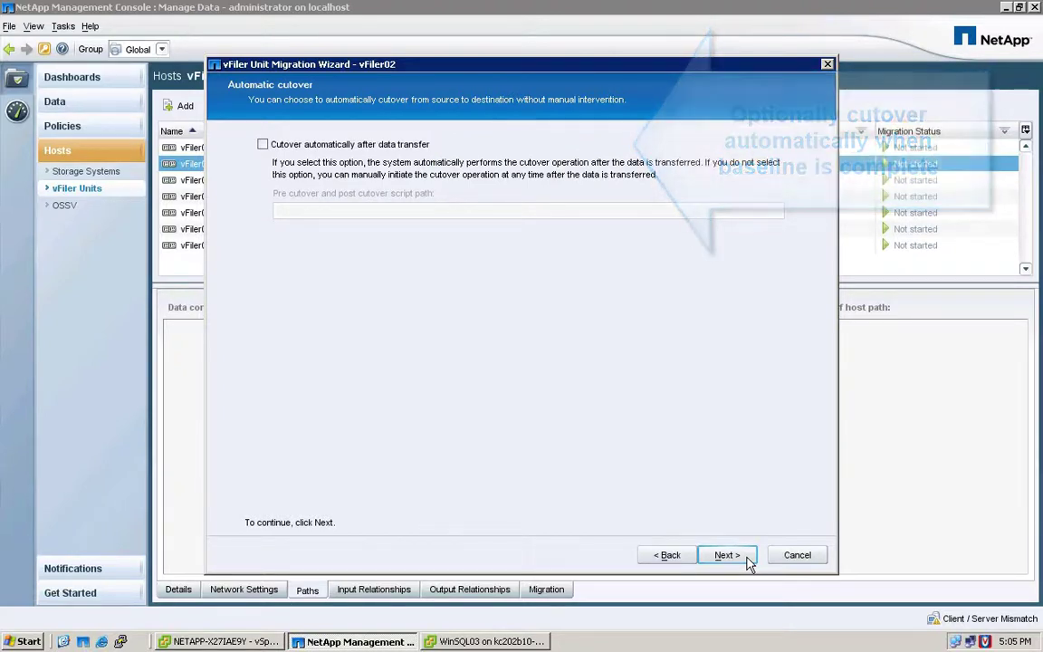
{"action": "left_click", "coordinate": [748, 561]}
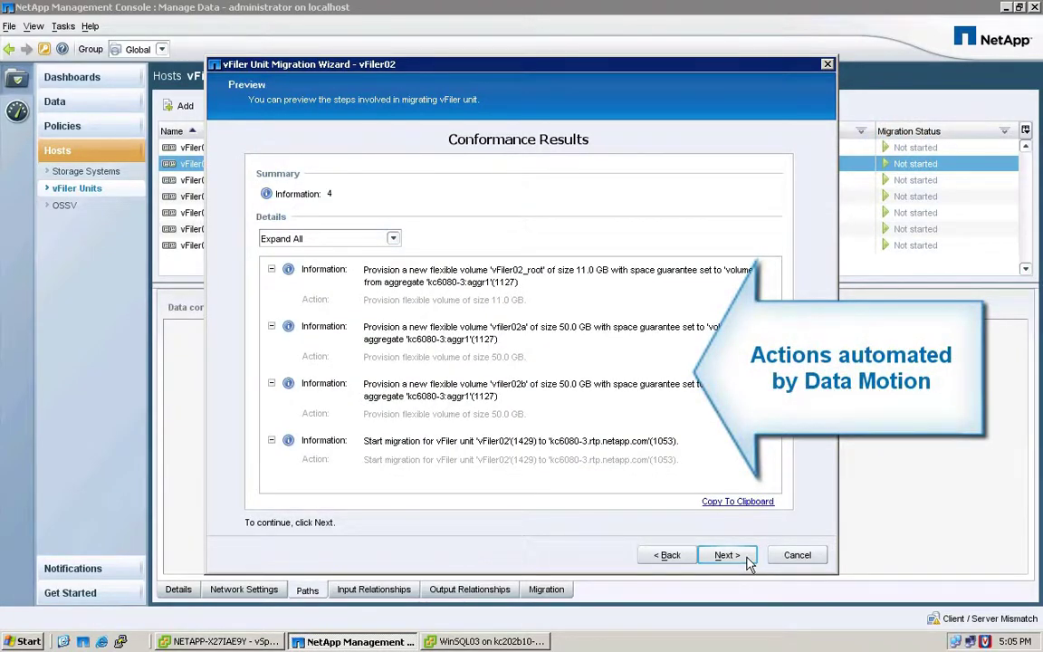
{"action": "left_click", "coordinate": [726, 555]}
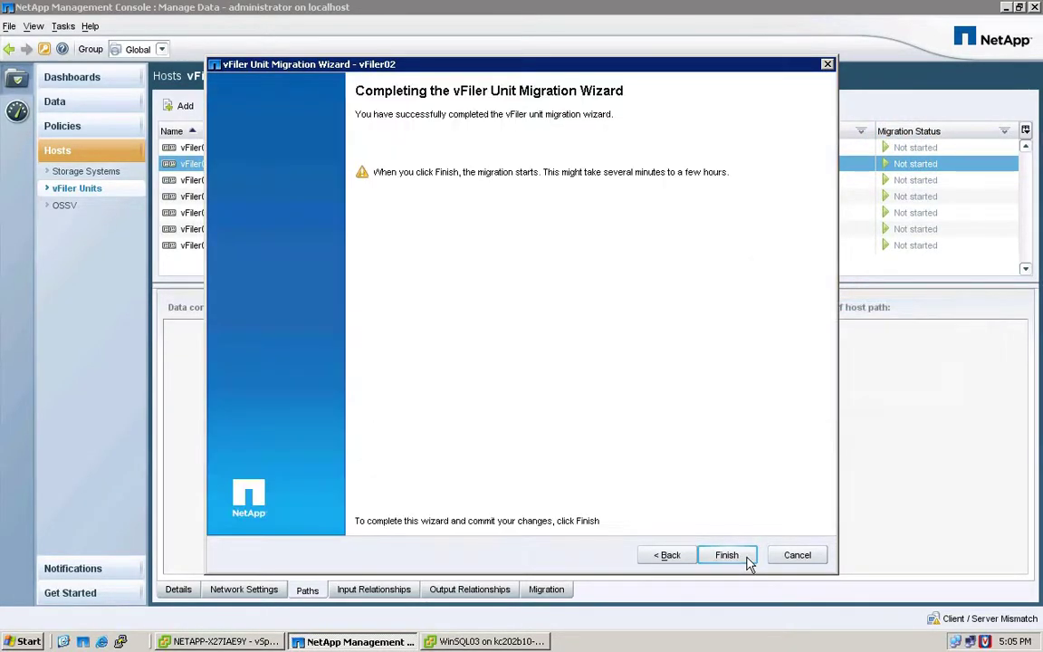
{"action": "left_click", "coordinate": [729, 556]}
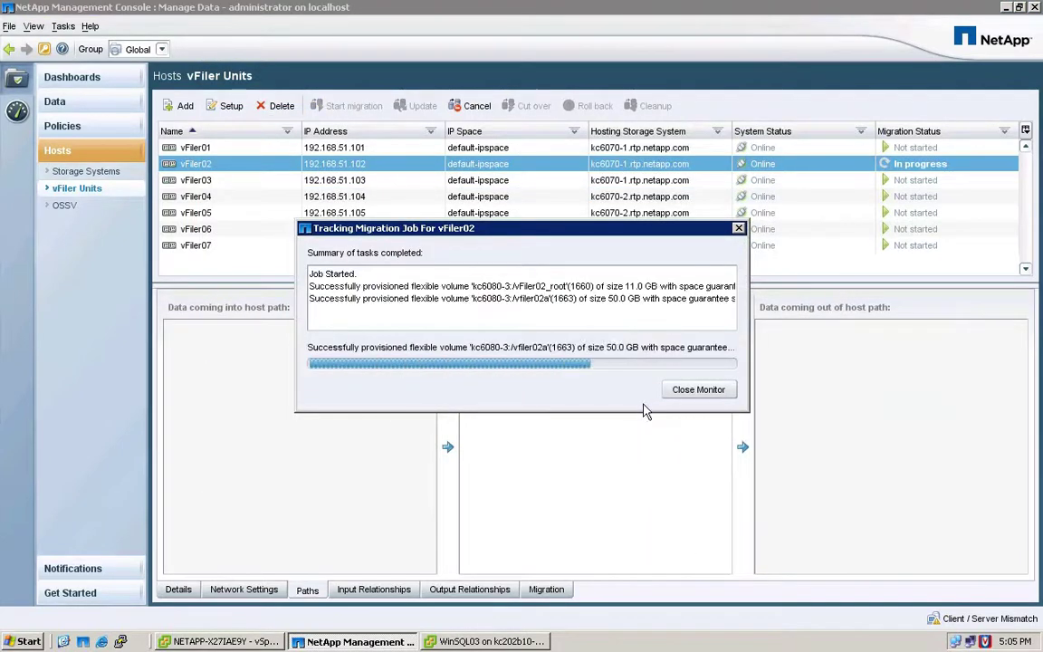
Step: Review the succeeded Start migration job under Data > Jobs and return to vFiler Units
{"action": "left_click", "coordinate": [729, 395]}
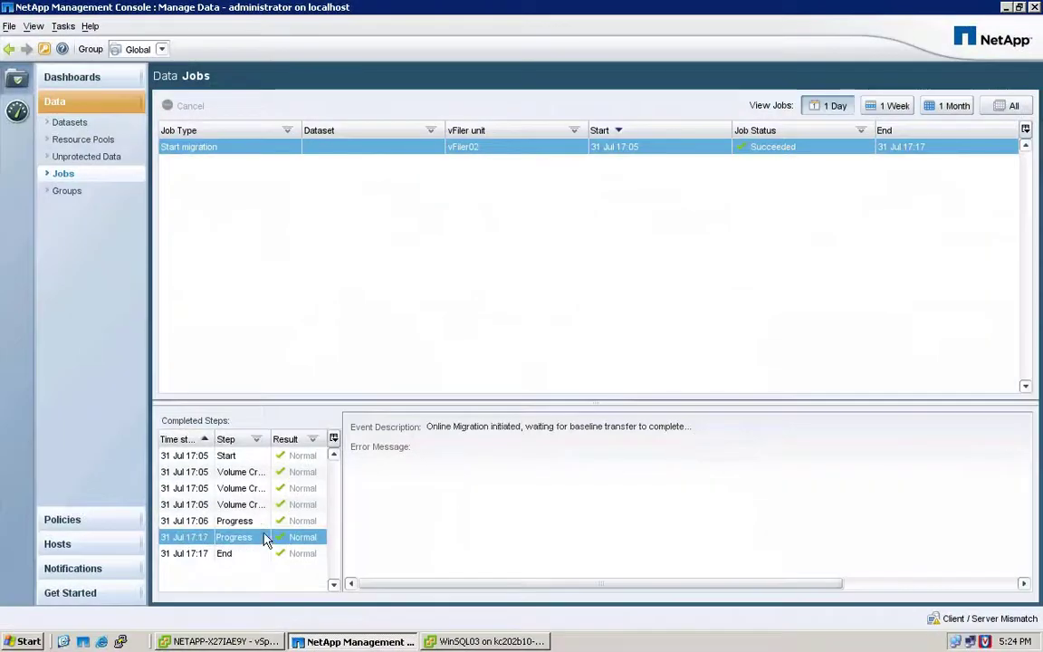
{"action": "left_click", "coordinate": [256, 553]}
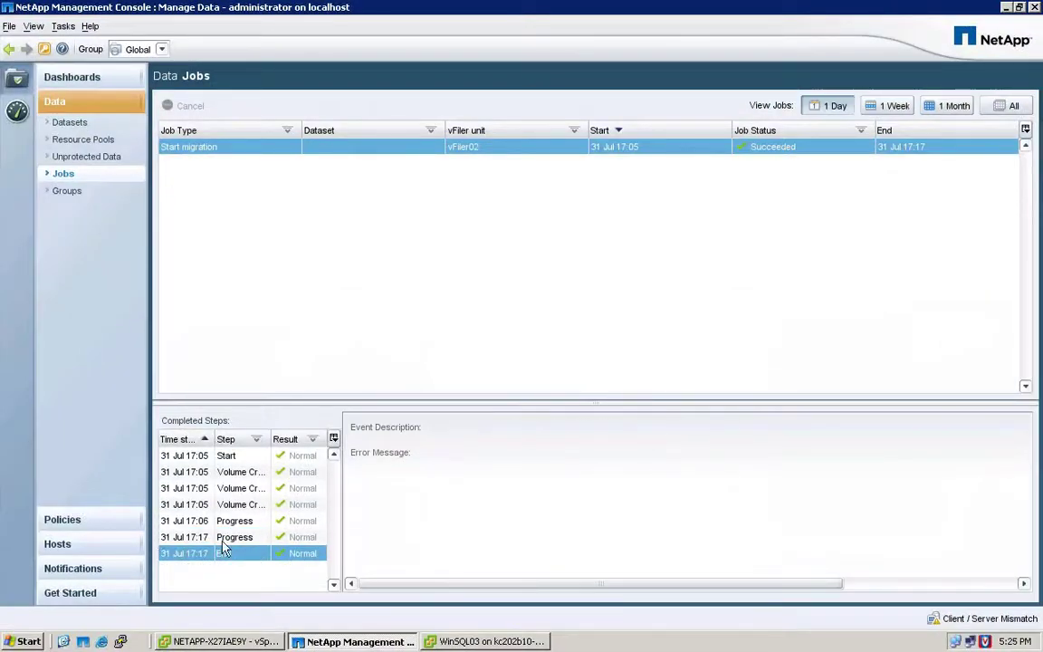
{"action": "left_click", "coordinate": [112, 544]}
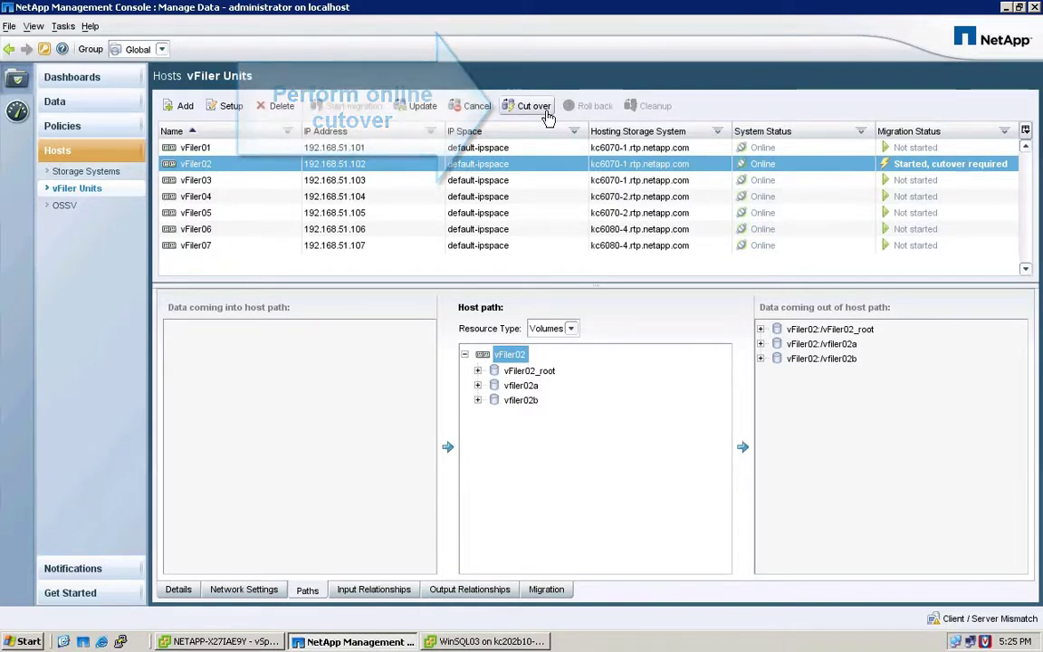
Step: Cut vFiler02 over to the destination system and dismiss the progress monitor
{"action": "left_click", "coordinate": [534, 106]}
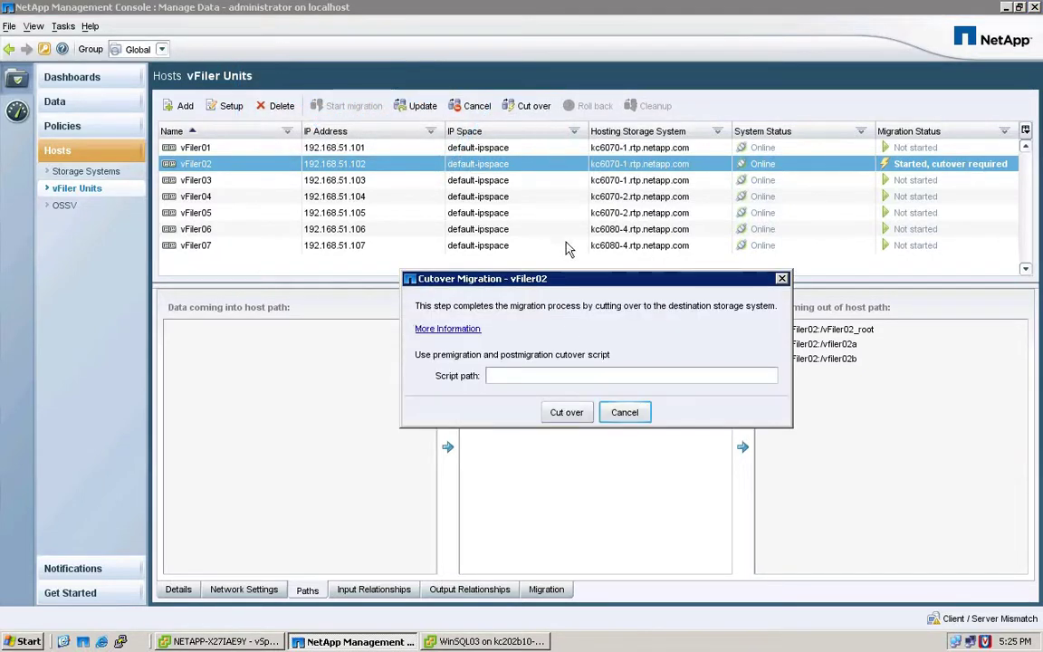
{"action": "left_click", "coordinate": [576, 412]}
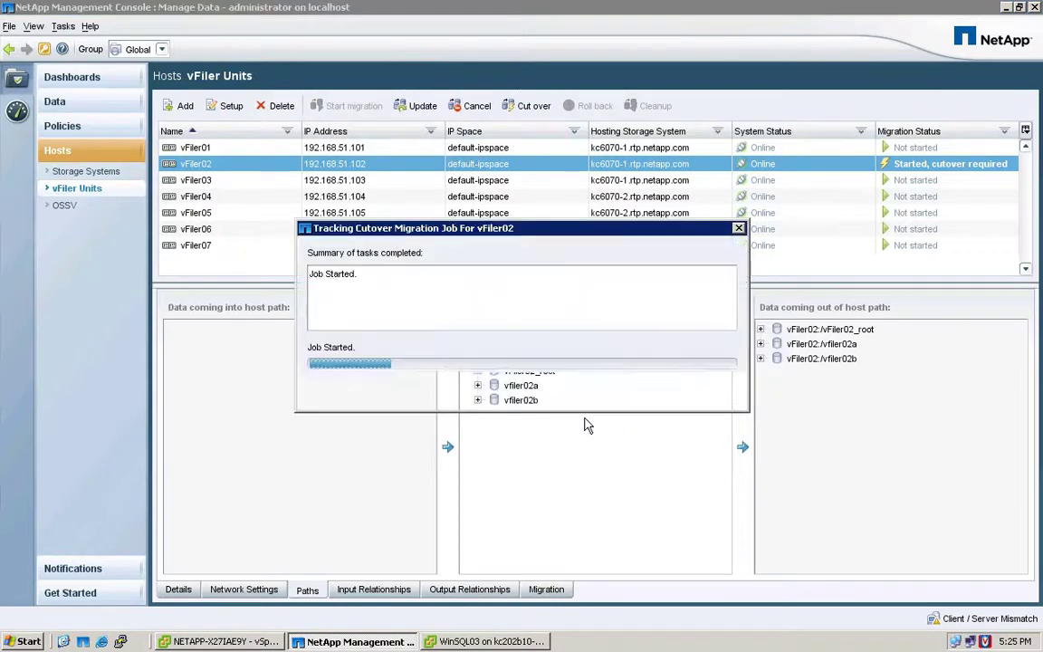
{"action": "left_click", "coordinate": [723, 395]}
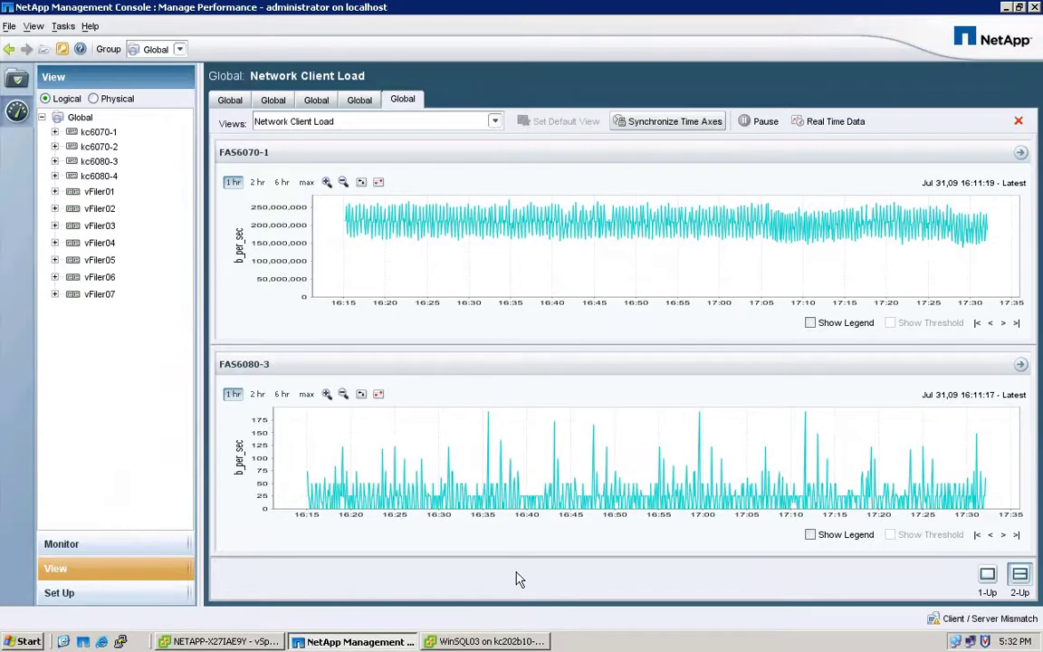
Step: Check WinSQL03's disk throughput in Performance Monitor, then confirm FAS6080-3 now carries about 100 MB/s
{"action": "left_click", "coordinate": [534, 643]}
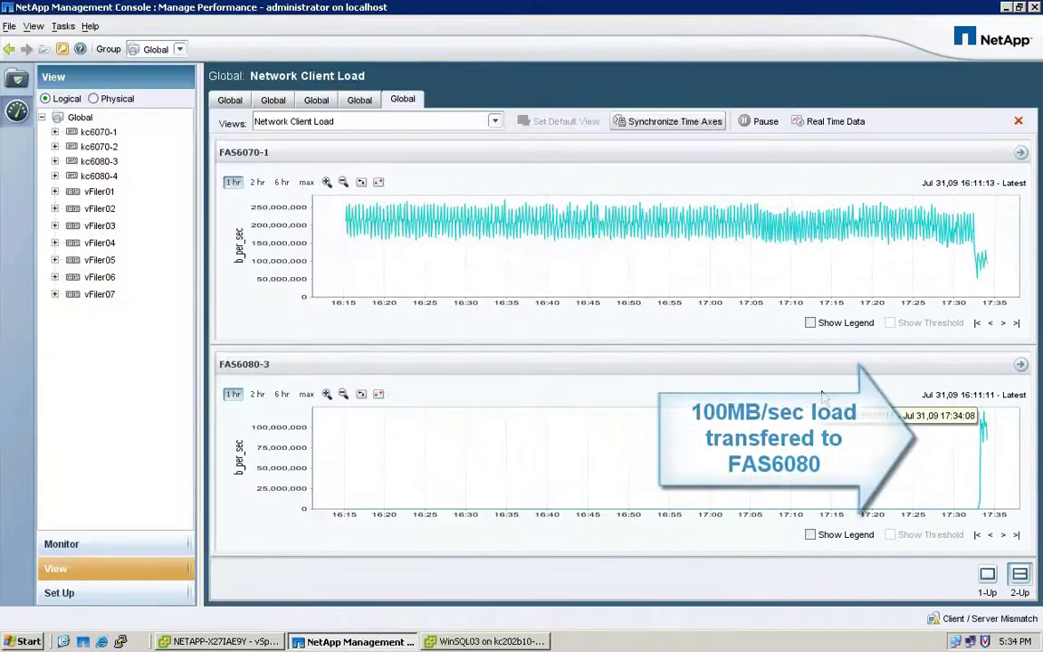
{"action": "left_click", "coordinate": [729, 394]}
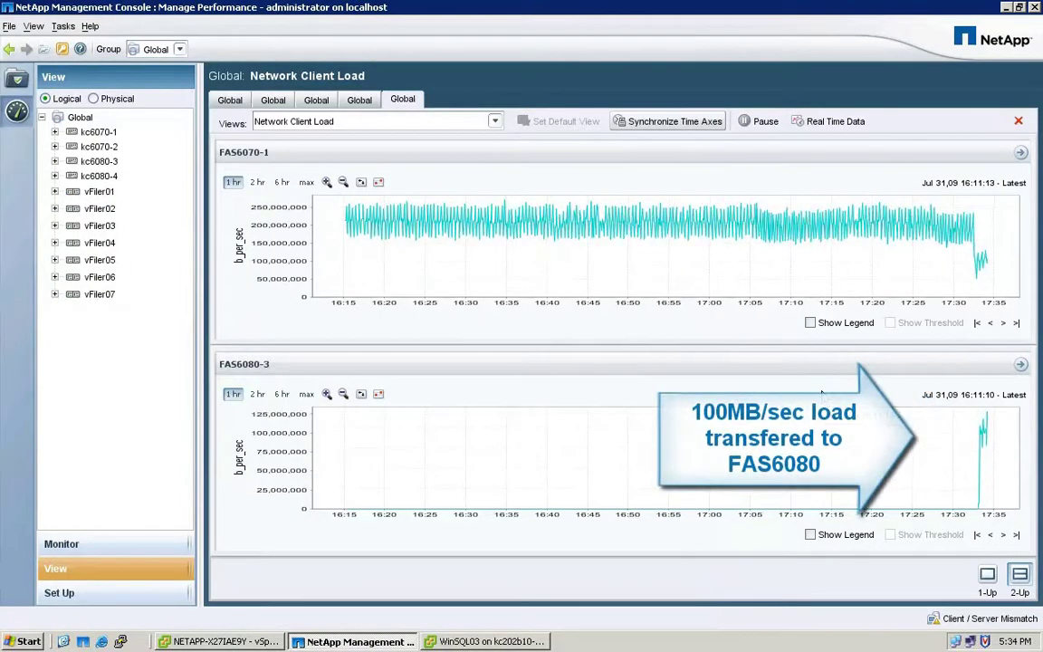